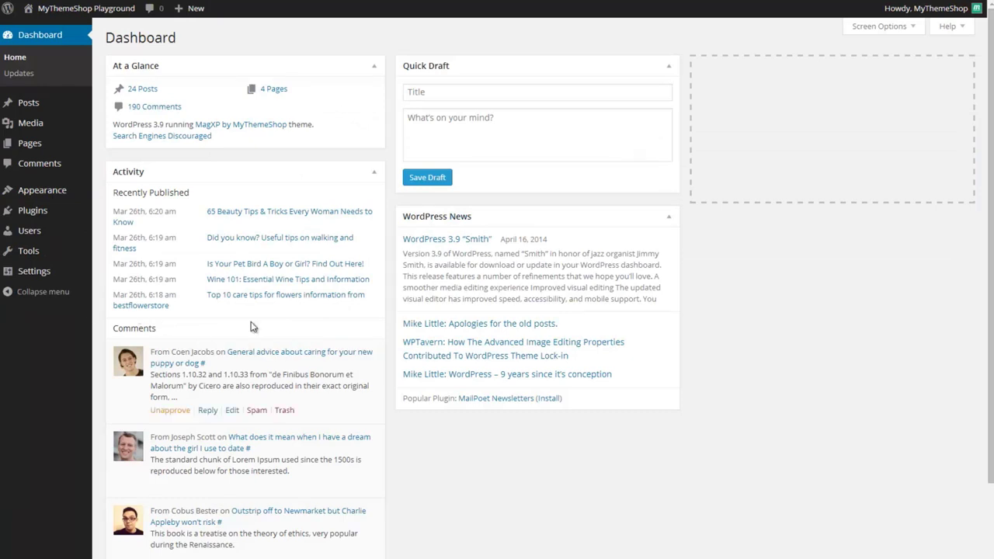
# - Search the plugin directory for "woocommerce" and install the WooCommerce - excelling eCommerce plugin
pyautogui.moveTo(69, 218)
pyautogui.click(114, 229)
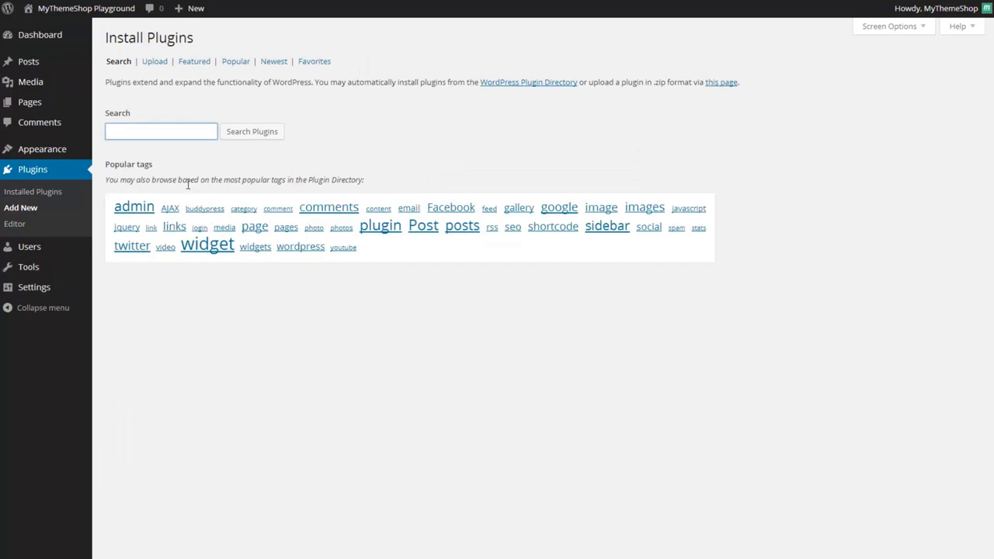
pyautogui.write('woocommer')
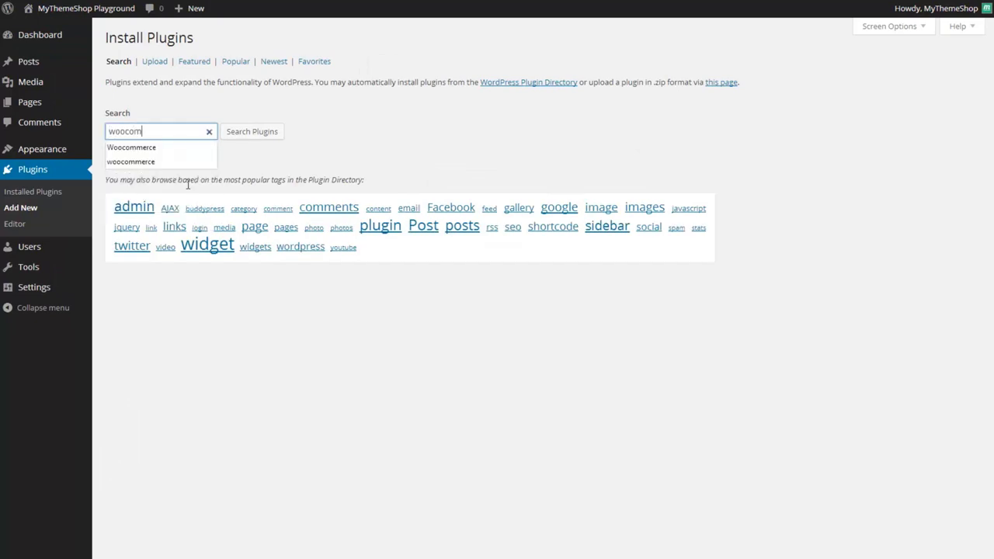
pyautogui.write('ce')
pyautogui.click(245, 131)
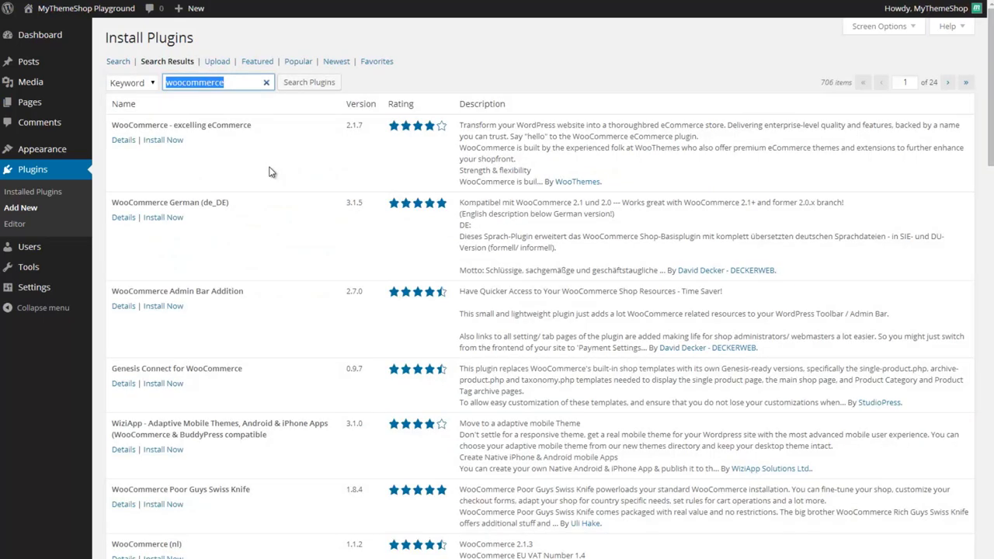
pyautogui.click(163, 141)
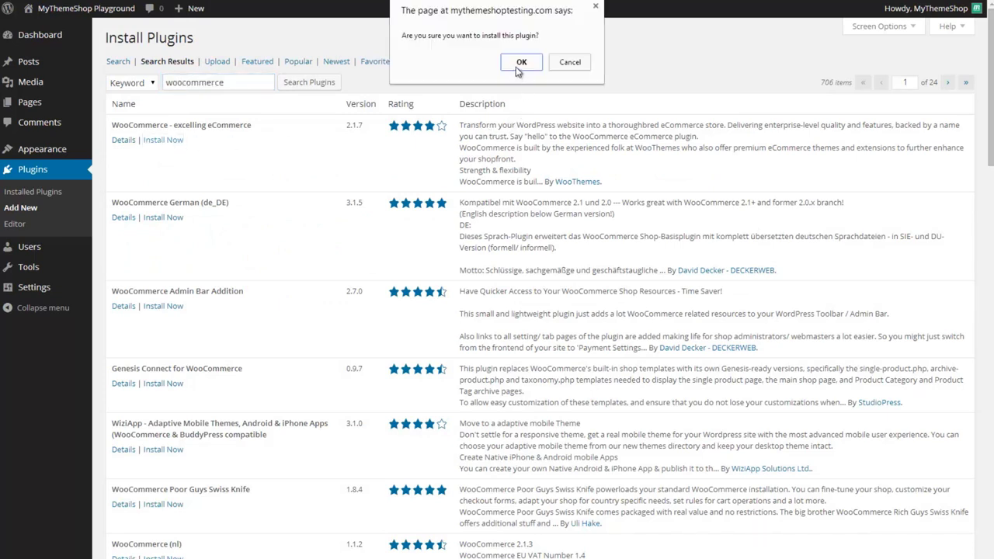
pyautogui.click(517, 64)
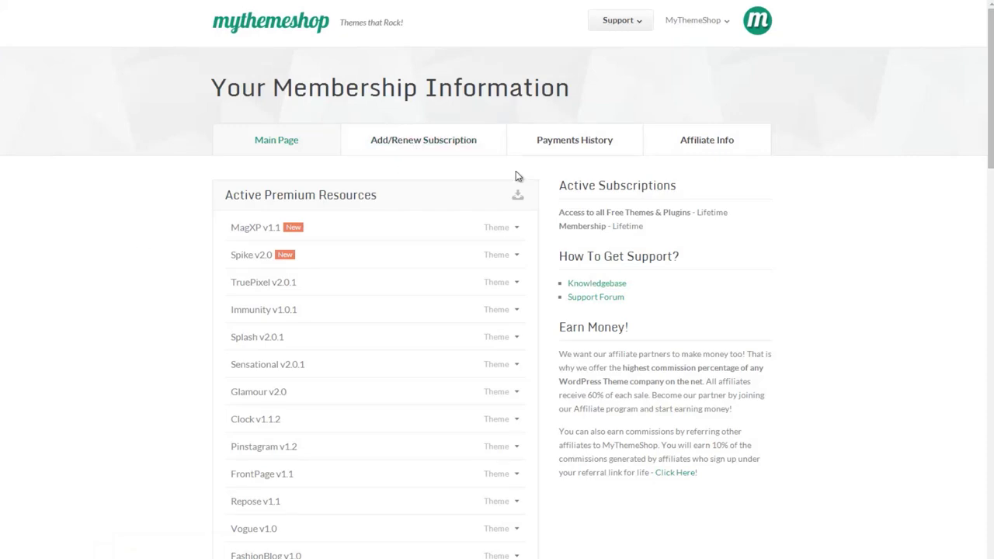
# - Get the demo data of the MagXP v1.1 theme and open its inner magxp_dummydata folder in the file explorer
pyautogui.click(515, 232)
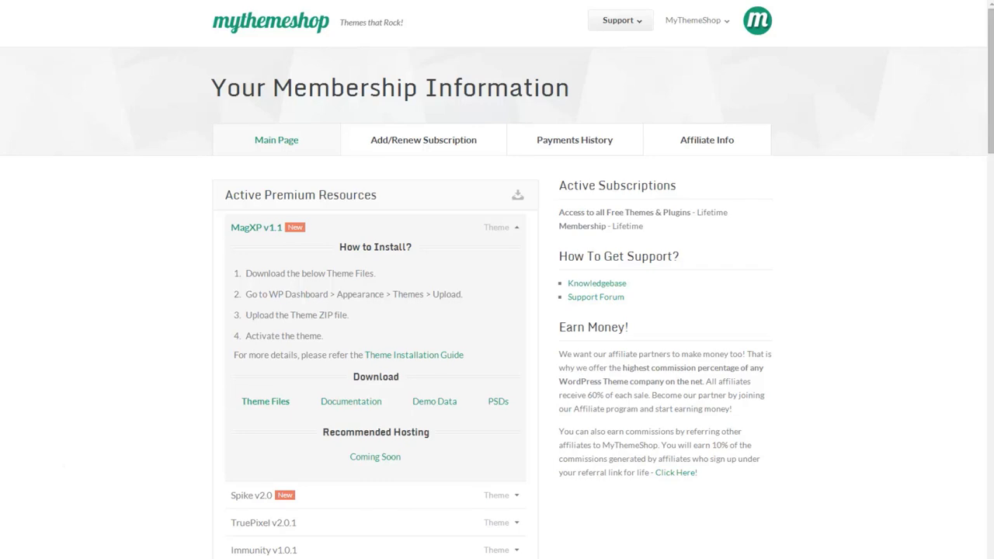
pyautogui.click(116, 548)
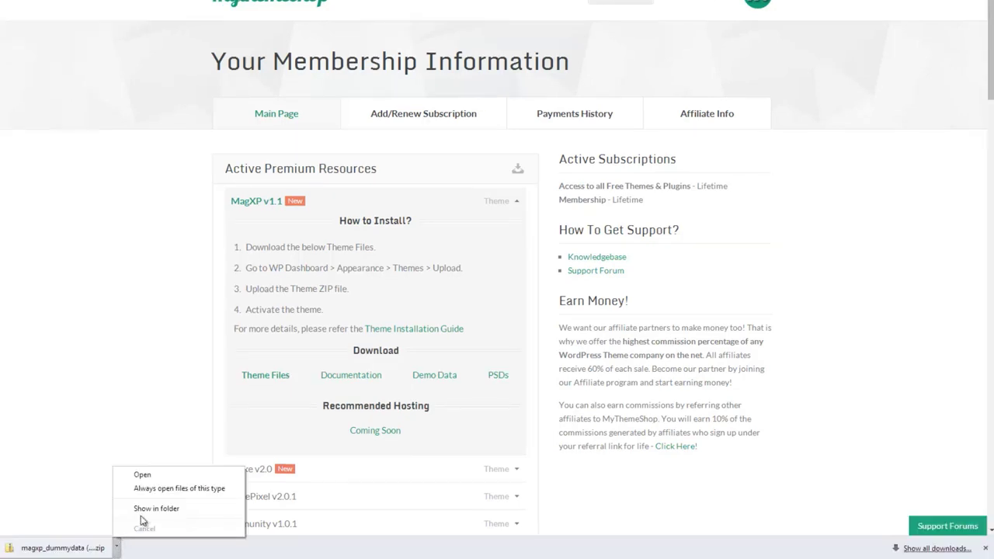
pyautogui.click(145, 509)
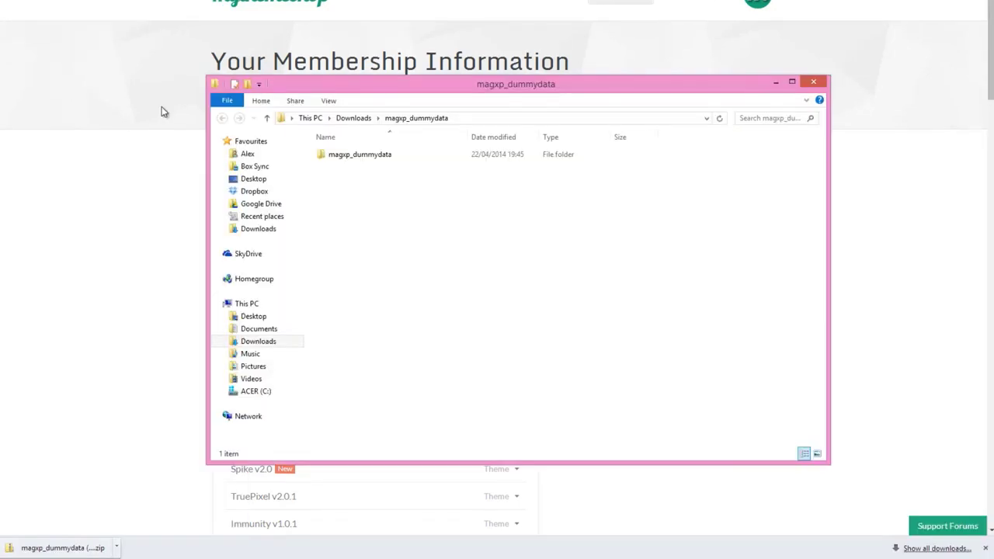
pyautogui.click(378, 160)
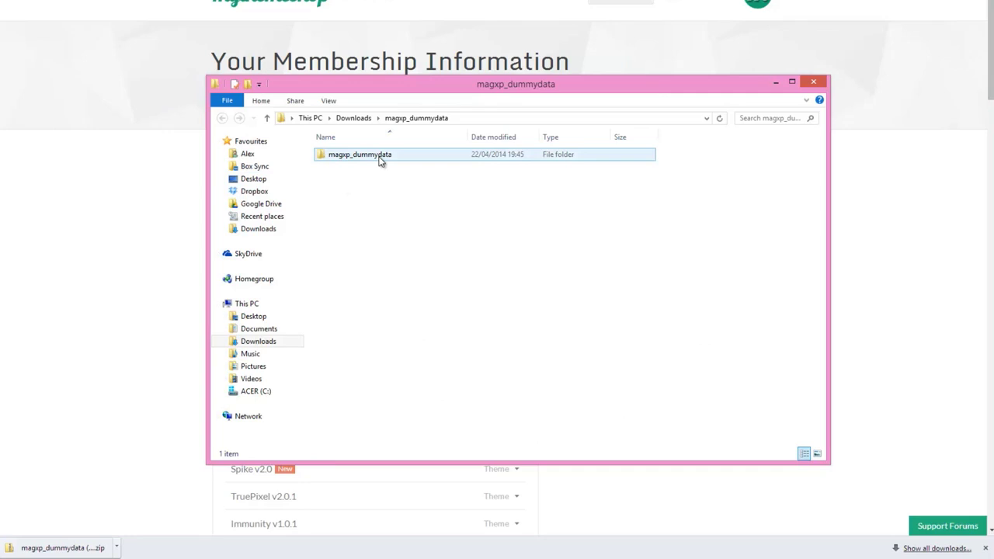
pyautogui.doubleClick(381, 161)
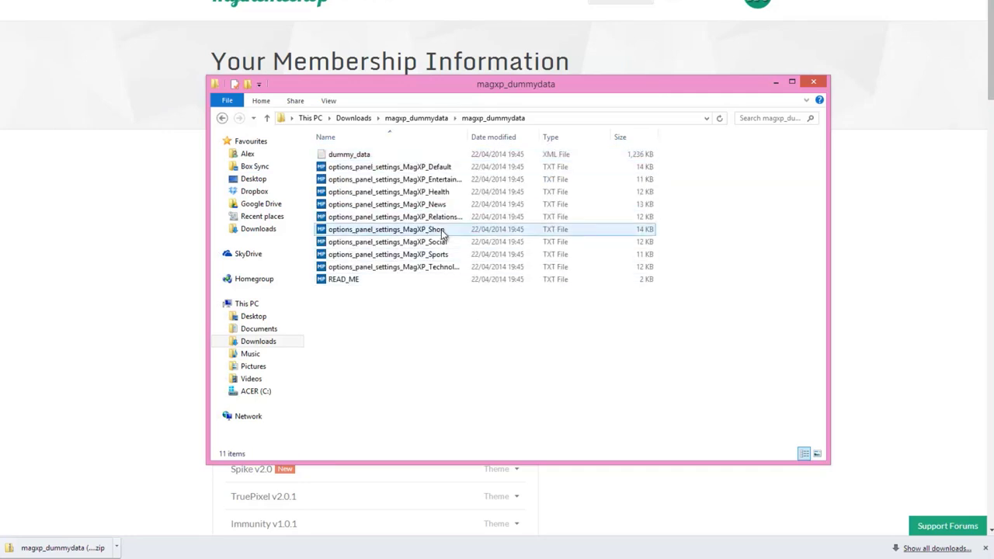
# - Open options_panel_settings_MagXP_Shop in Notepad and copy its entire text
pyautogui.click(441, 229)
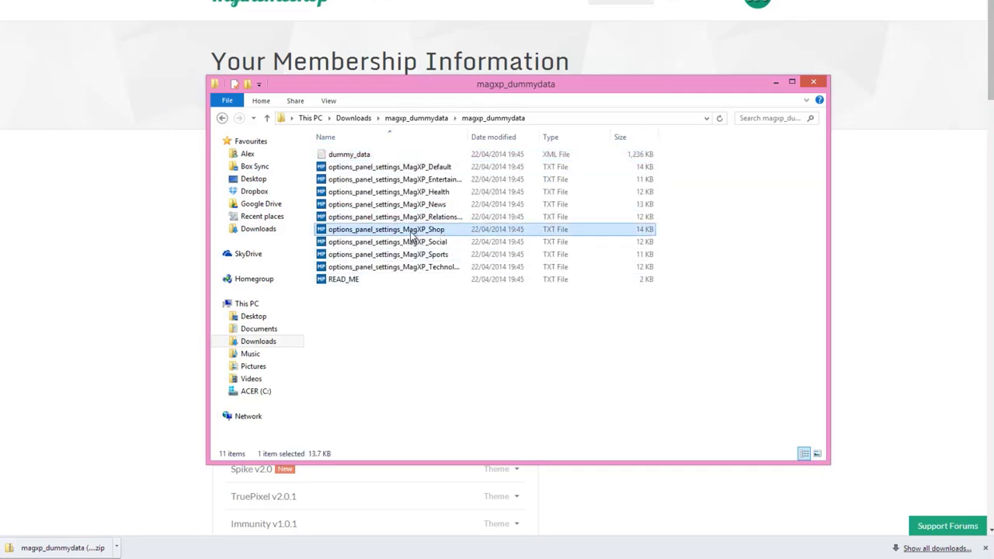
pyautogui.rightClick(411, 230)
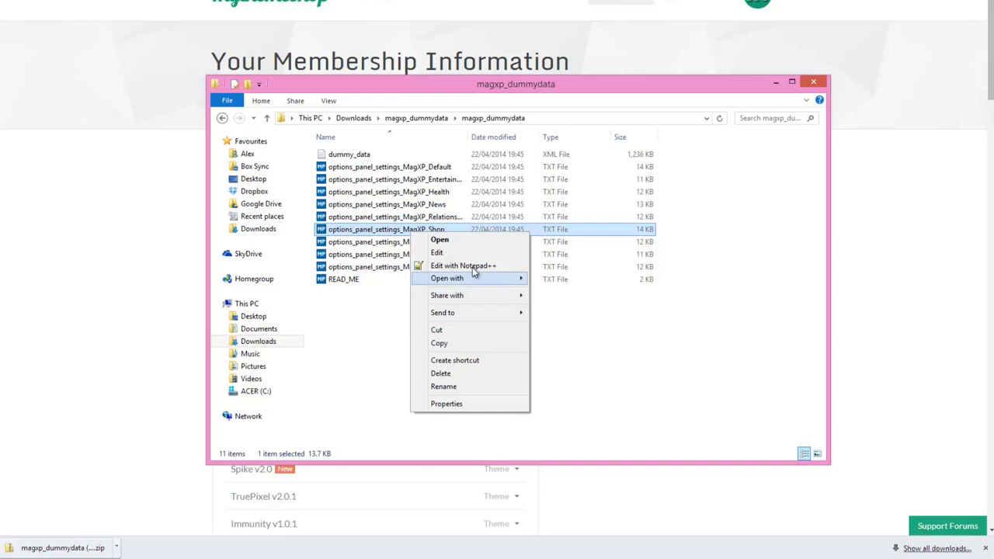
pyautogui.moveTo(521, 278)
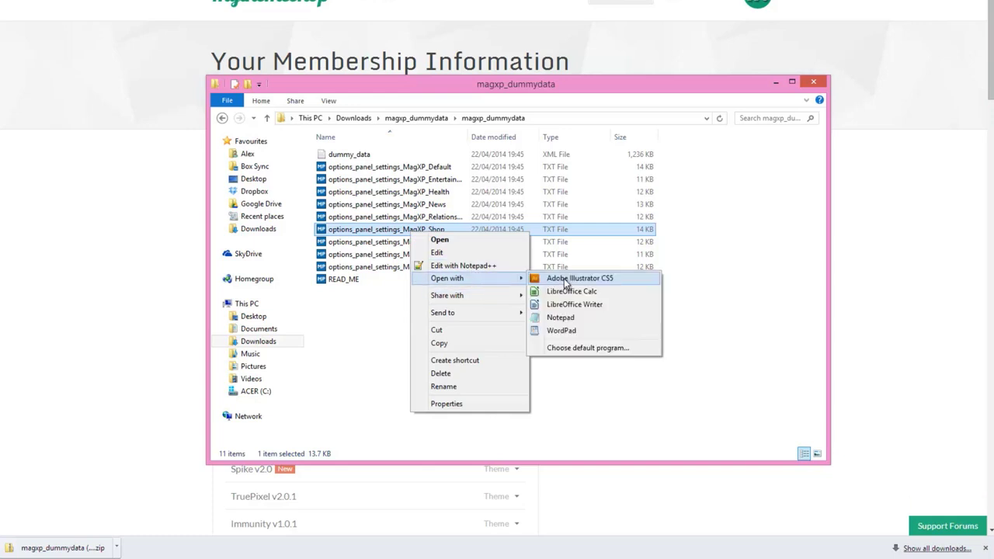
pyautogui.click(560, 317)
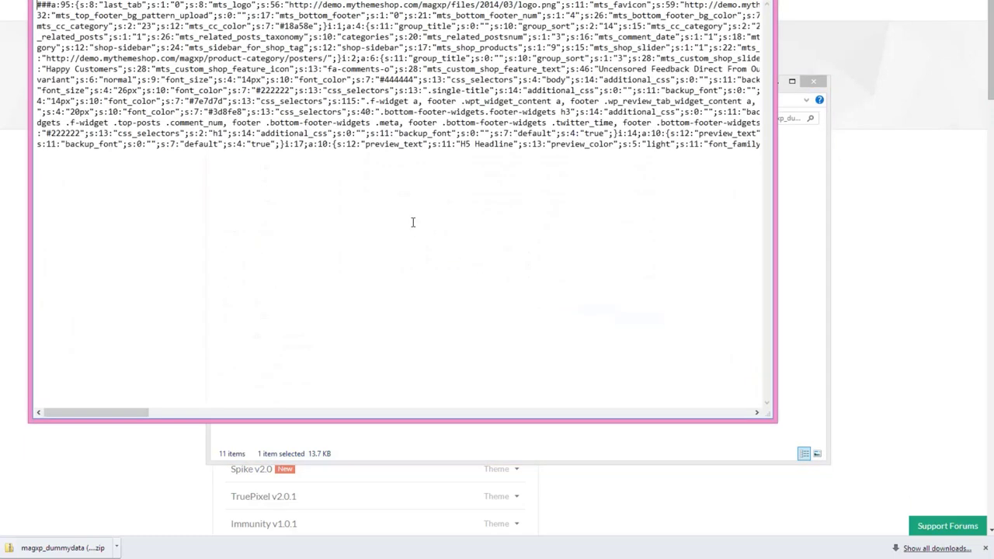
pyautogui.hotkey('ctrl', 'a')
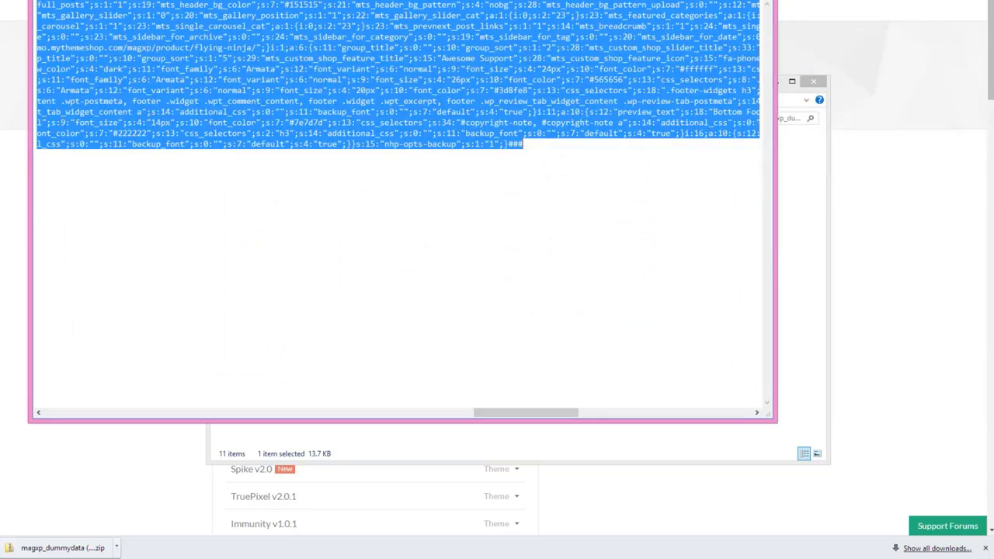
pyautogui.rightClick(52, 4)
pyautogui.click(76, 35)
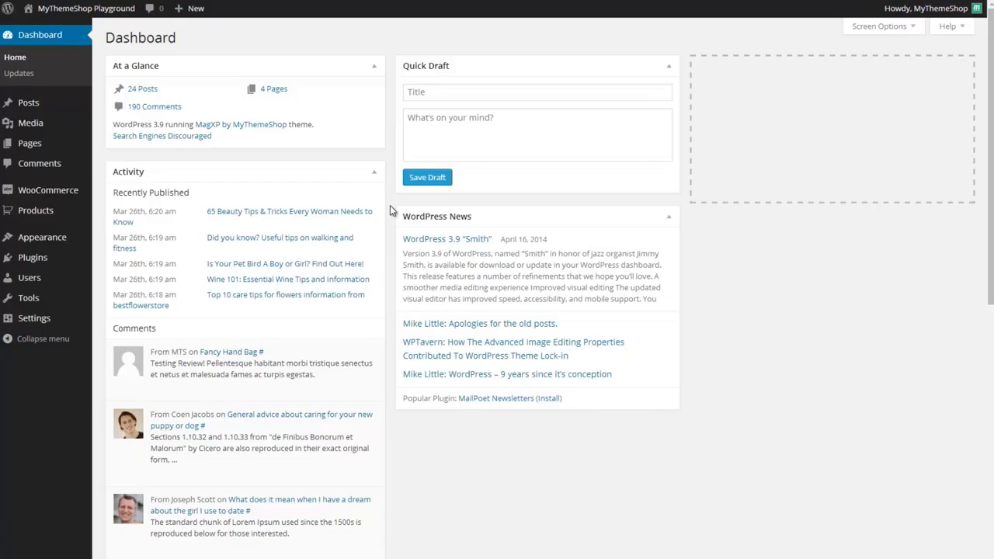
# - Import the copied MagXP Shop settings as import code in the WordPress theme options
pyautogui.moveTo(78, 239)
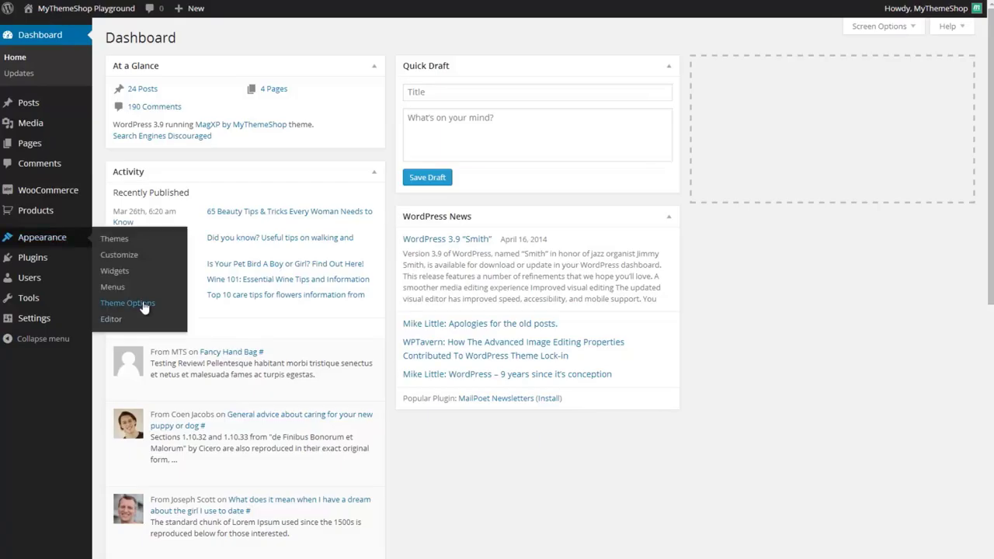
pyautogui.click(142, 303)
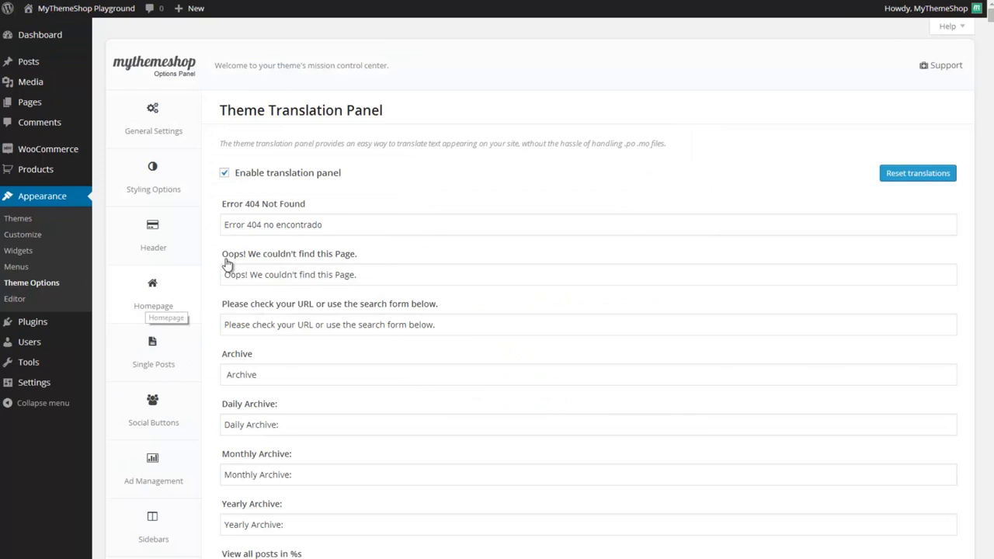
pyautogui.scroll(-2, 216, 258)
pyautogui.scroll(-5, 210, 265)
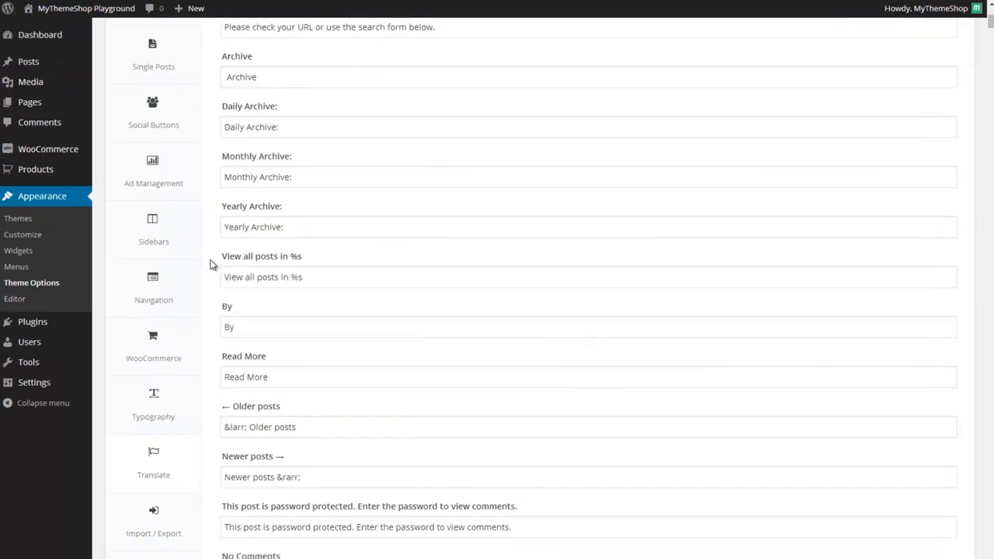
pyautogui.click(156, 282)
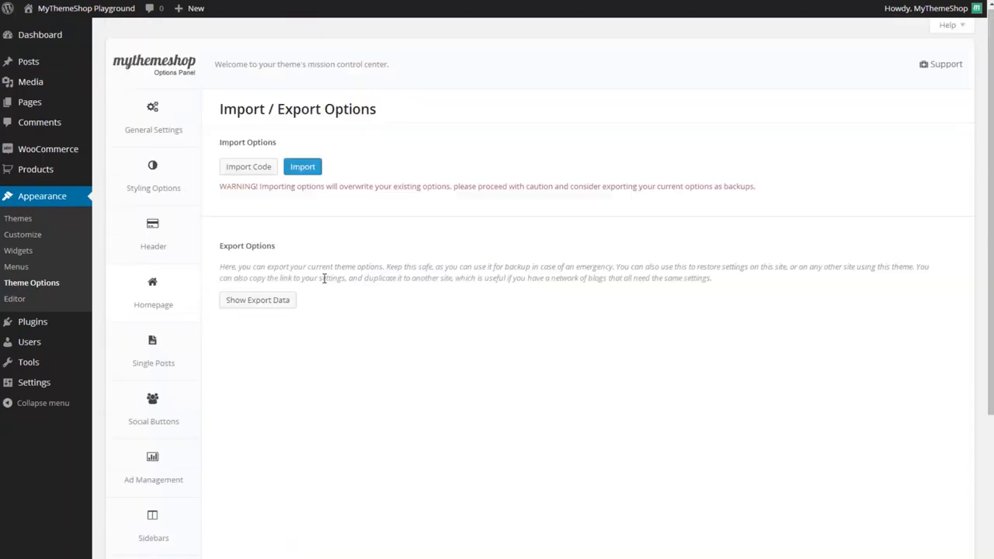
pyautogui.click(241, 171)
pyautogui.click(258, 204)
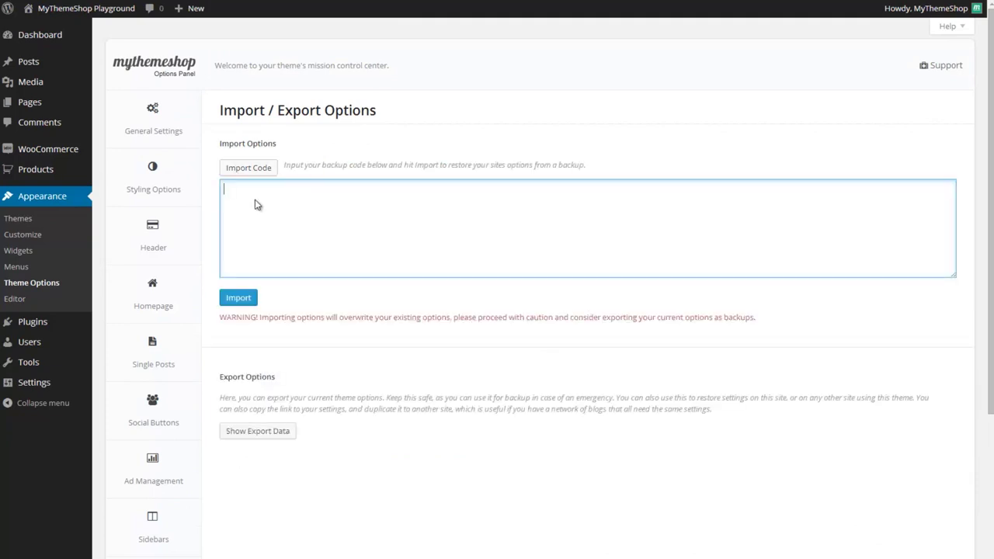
pyautogui.rightClick(258, 204)
pyautogui.click(284, 269)
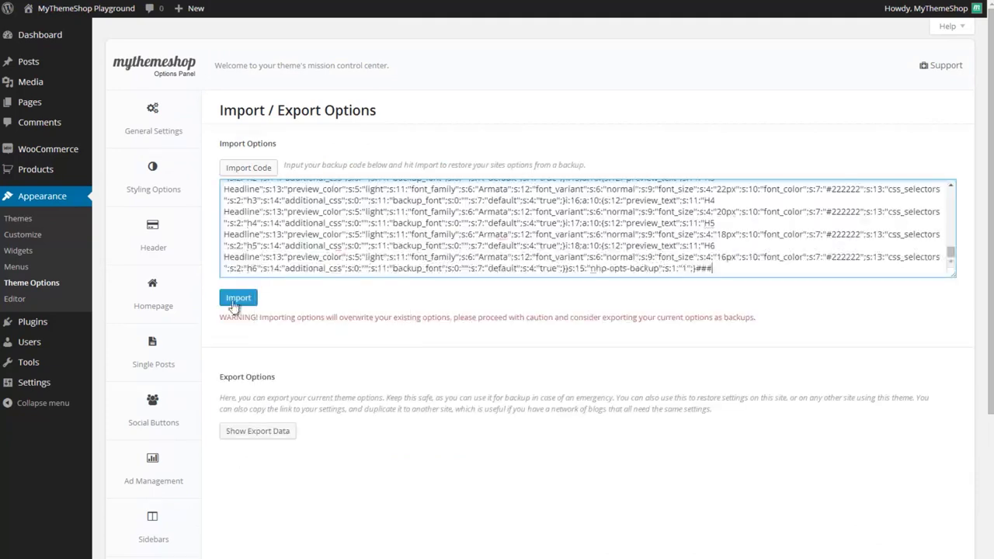
pyautogui.click(233, 302)
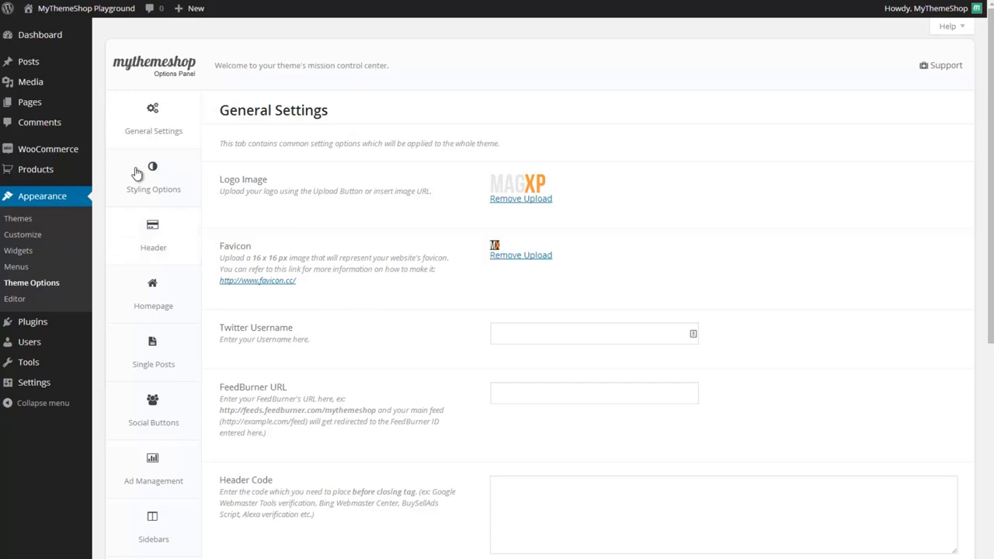
# - Create a new page titled "Shop" and publish it
pyautogui.moveTo(73, 104)
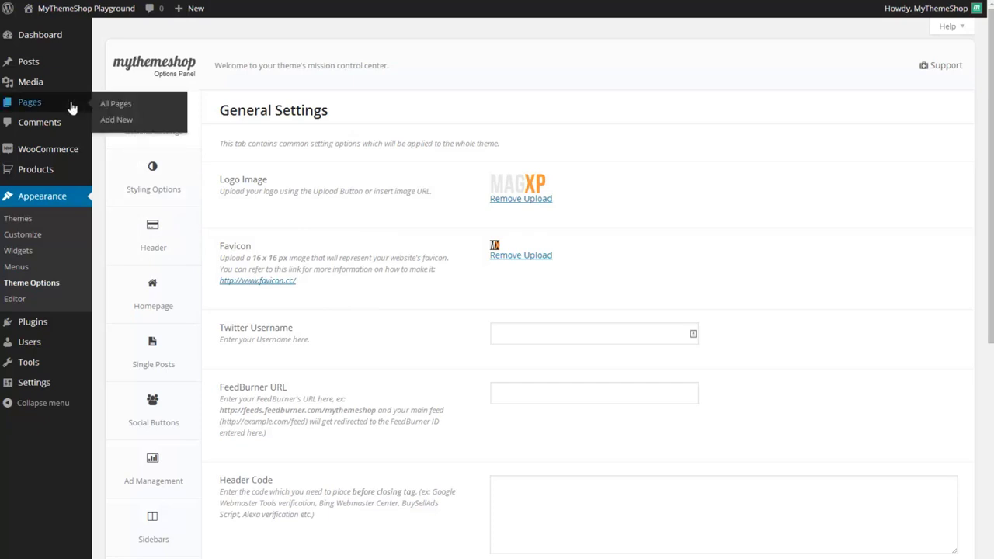
pyautogui.click(123, 122)
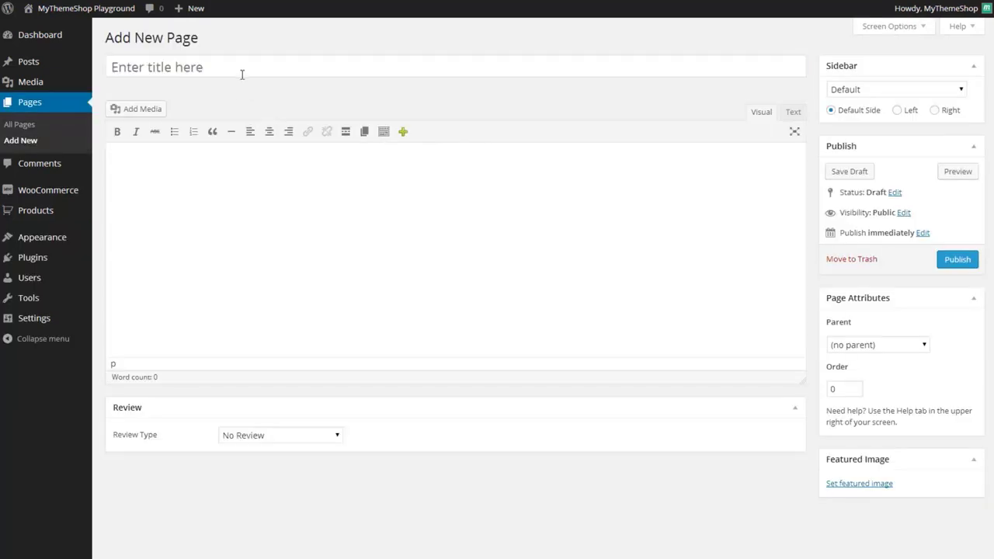
pyautogui.click(240, 73)
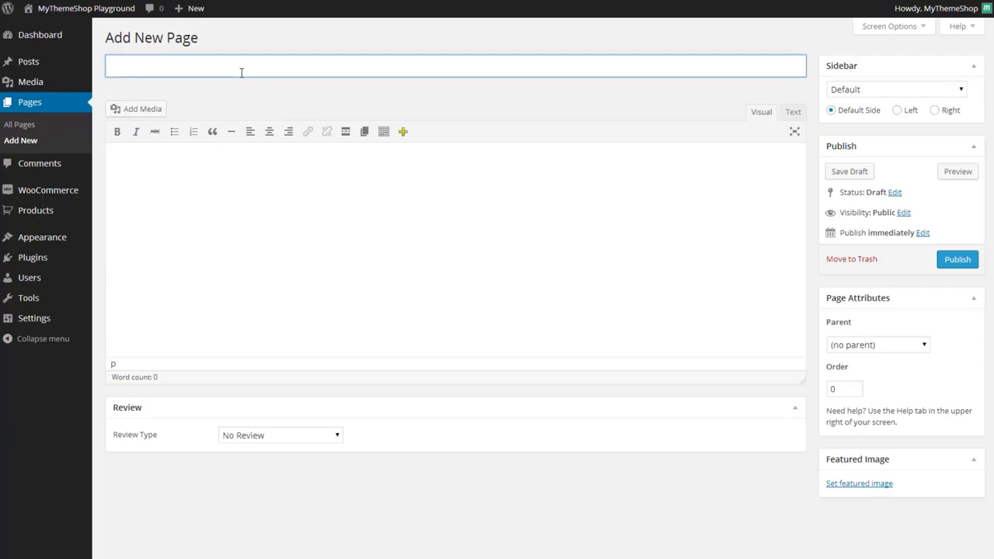
pyautogui.write('Shop')
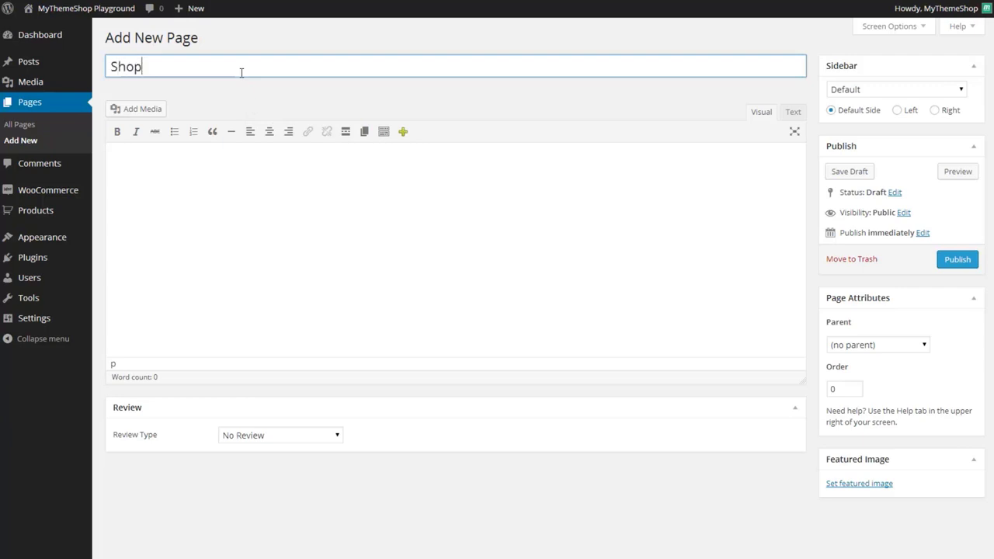
pyautogui.click(955, 262)
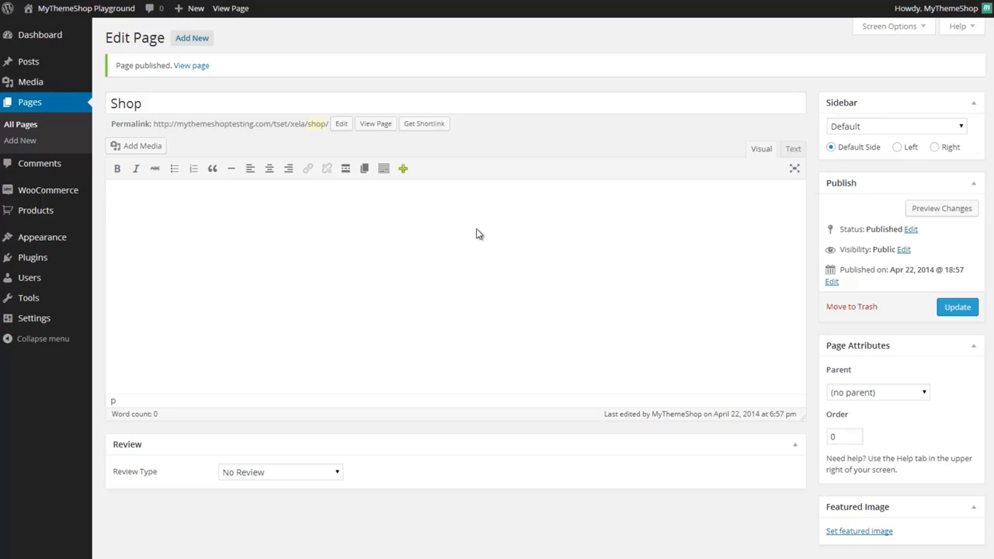
# - Create a new page titled "Blog" and publish it
pyautogui.click(75, 146)
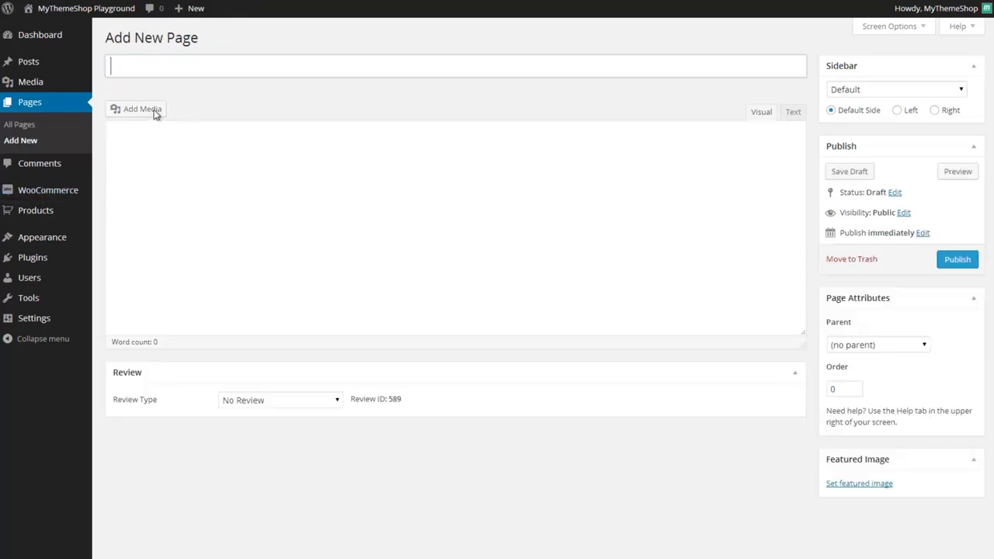
pyautogui.write('Blog')
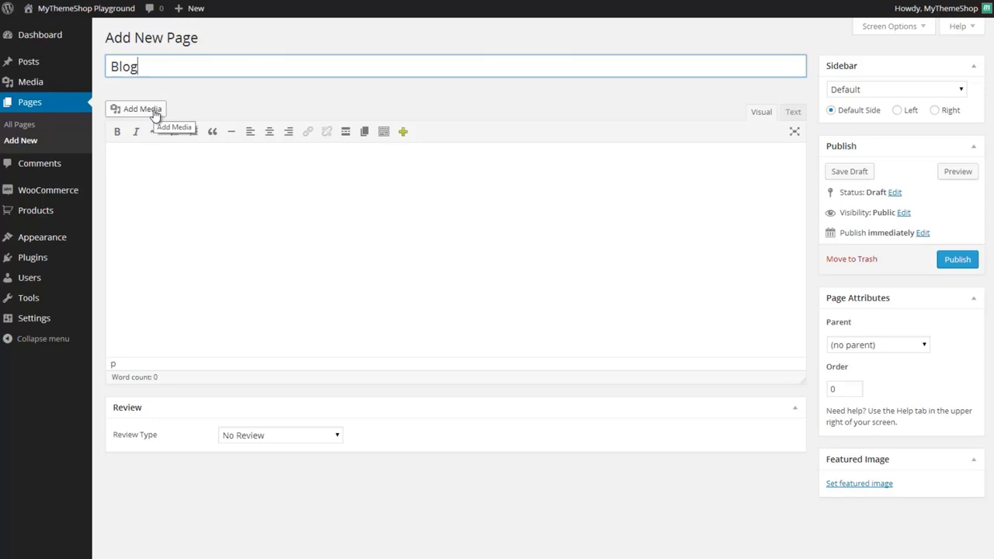
pyautogui.click(955, 265)
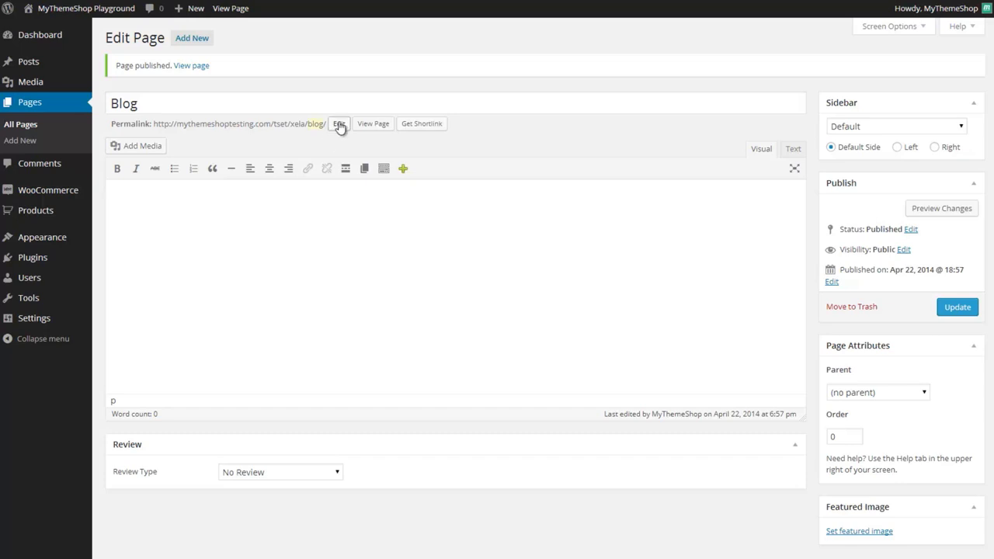
pyautogui.click(339, 125)
pyautogui.click(339, 126)
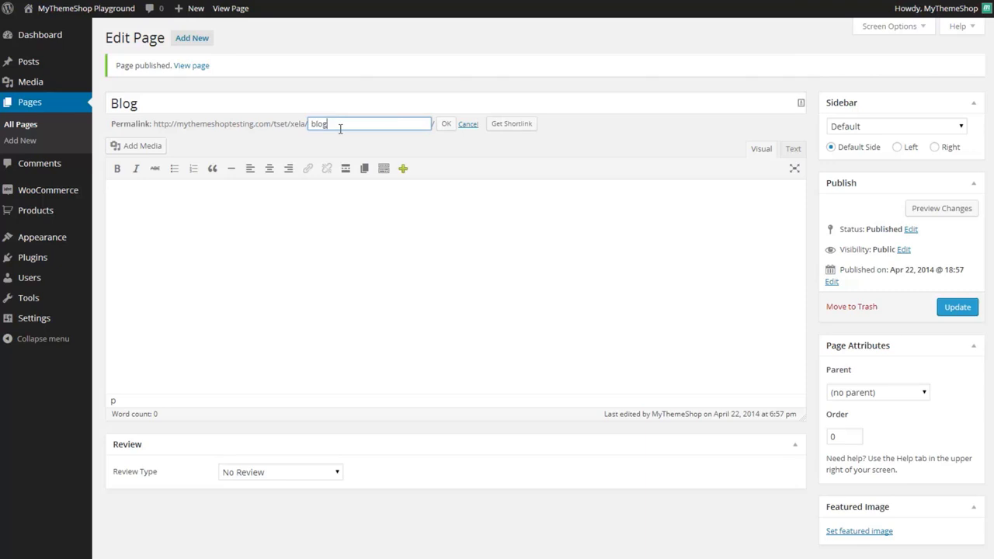
pyautogui.write('-2')
pyautogui.click(467, 125)
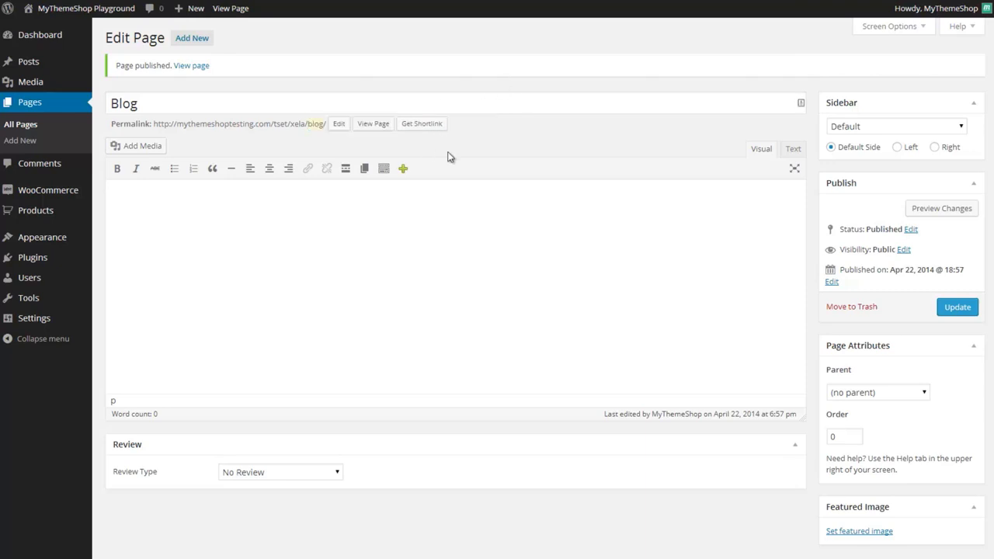
# - In the Reading settings, display a static front page with Shop as front page and Blog as posts page, and save the changes
pyautogui.moveTo(67, 326)
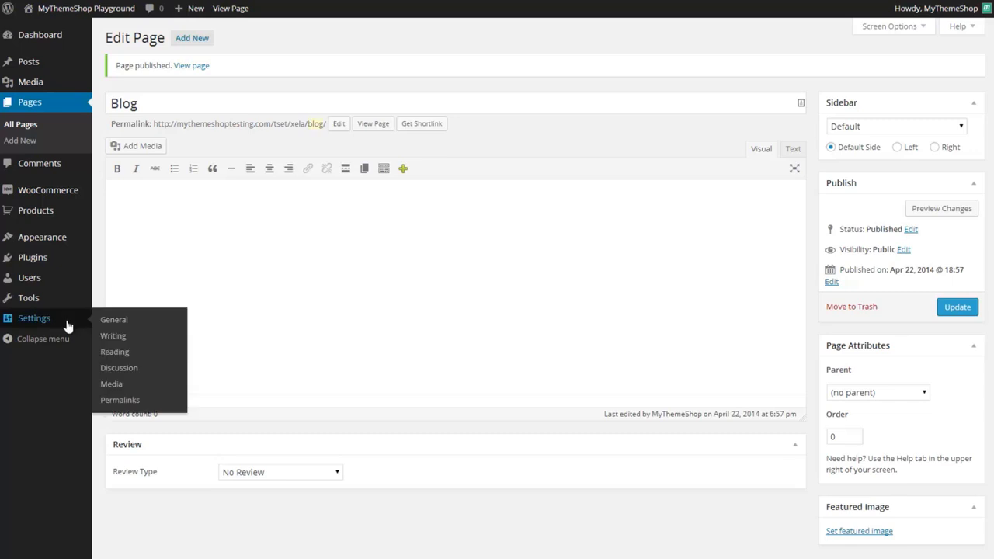
pyautogui.click(115, 352)
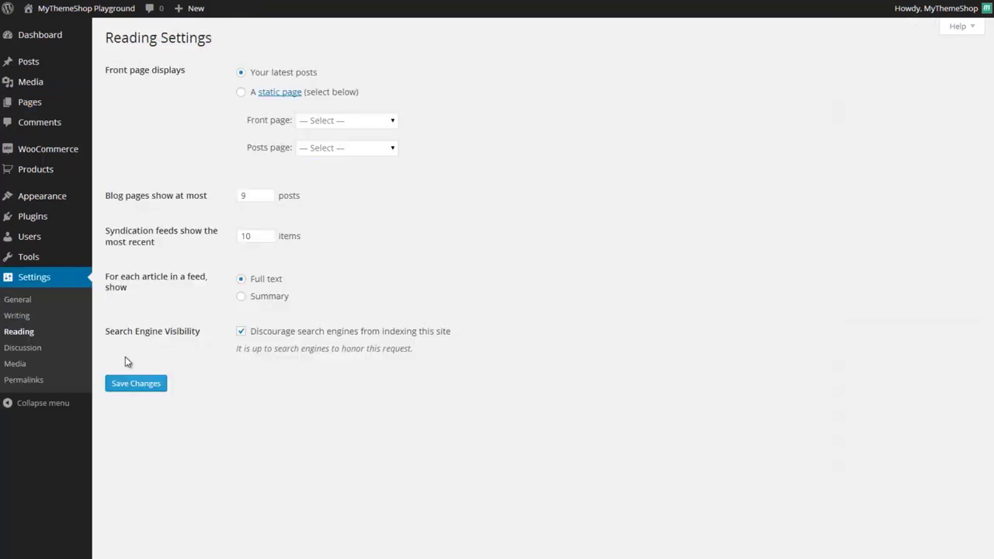
pyautogui.click(242, 93)
pyautogui.click(326, 123)
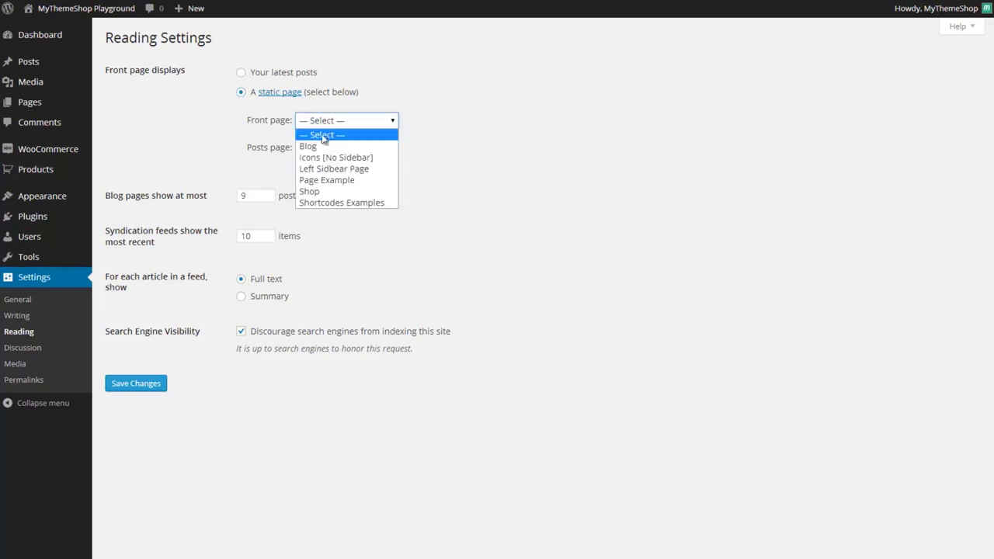
pyautogui.click(324, 190)
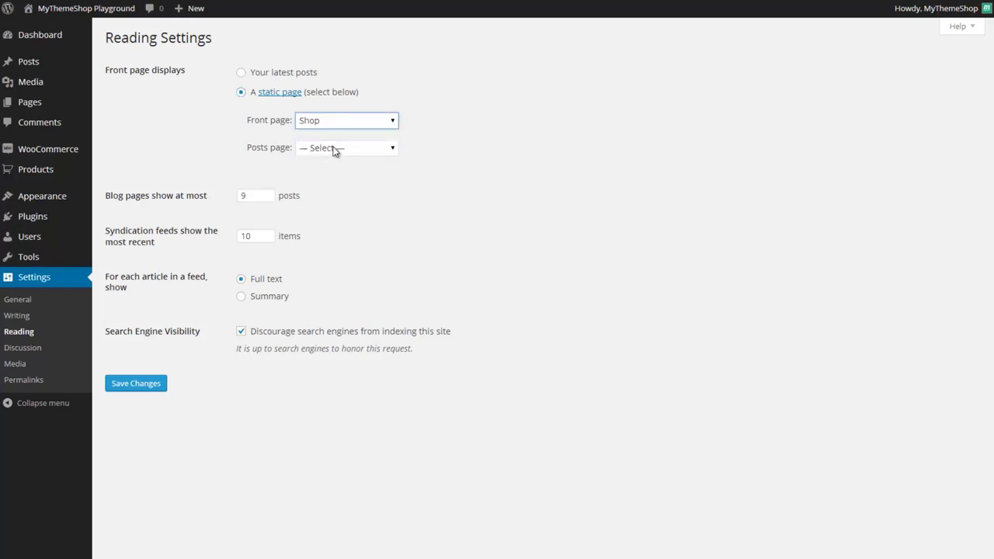
pyautogui.click(334, 147)
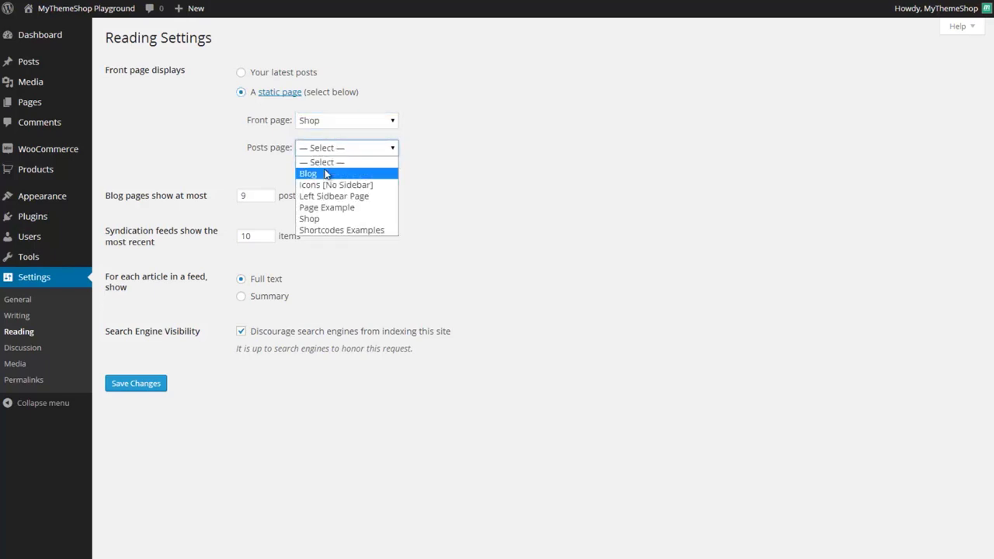
pyautogui.click(325, 174)
pyautogui.click(126, 387)
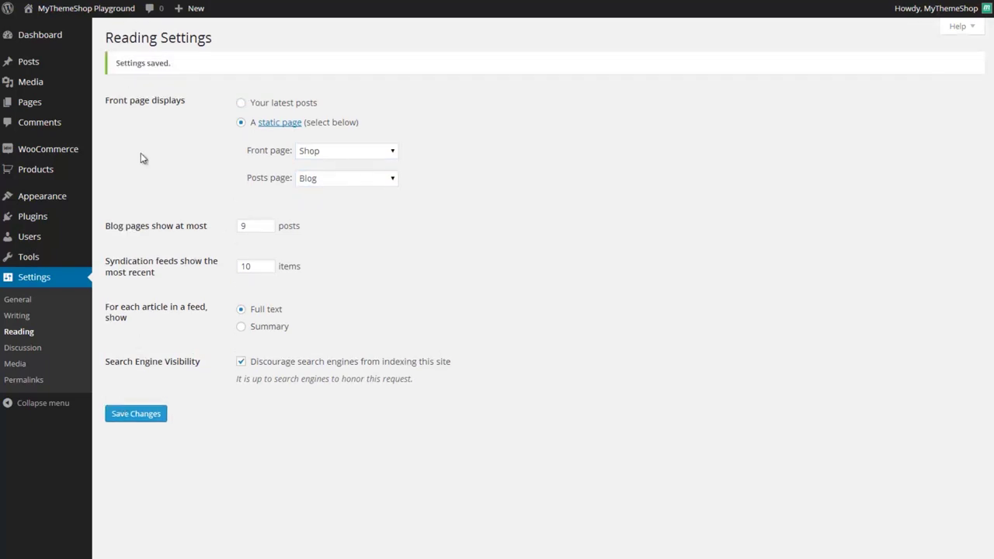
# - Visit the site and examine the layout of the Shop front page and the Blog posts page
pyautogui.moveTo(109, 15)
pyautogui.click(42, 31)
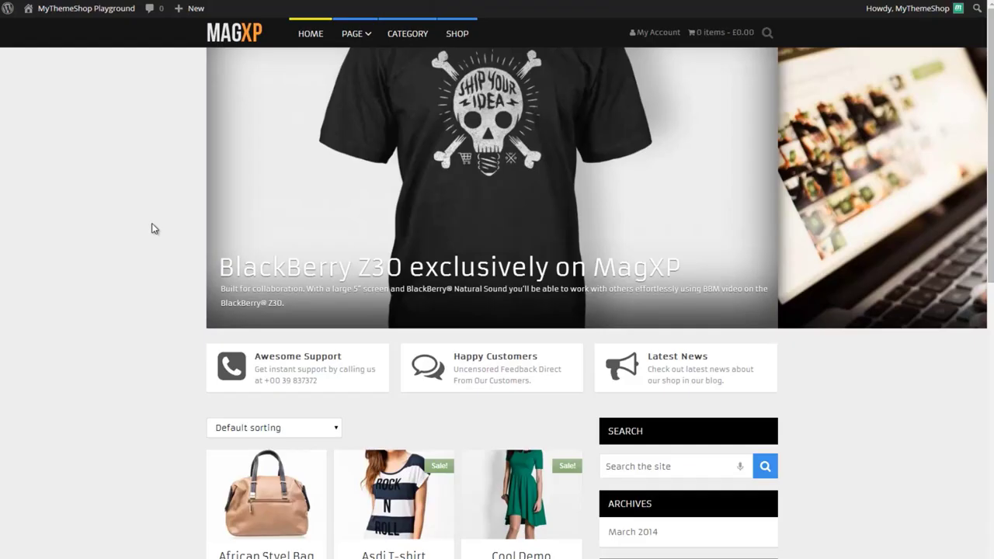
pyautogui.scroll(-5, 153, 229)
pyautogui.scroll(5, 153, 228)
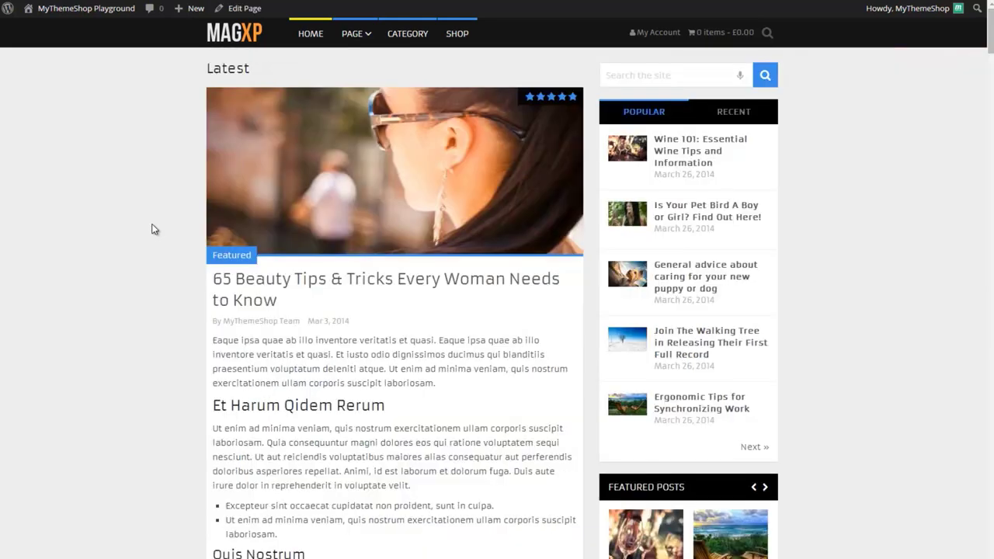
pyautogui.scroll(-15, 153, 229)
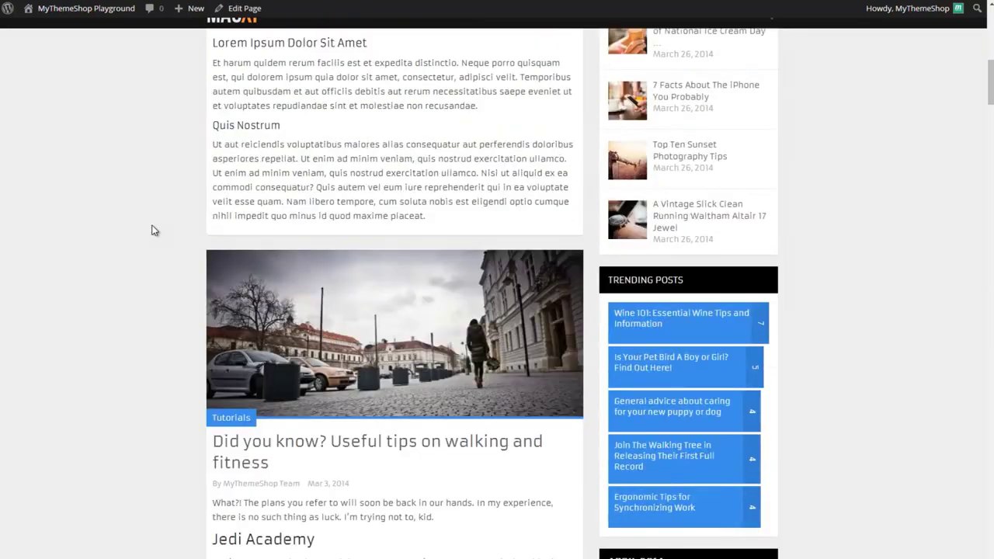
pyautogui.scroll(-4, 153, 231)
pyautogui.scroll(14, 153, 231)
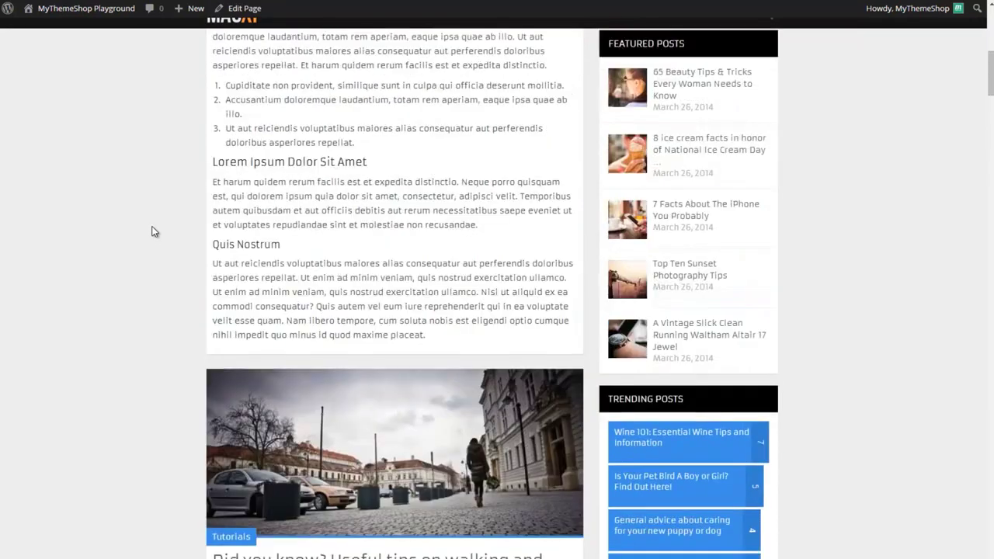
pyautogui.scroll(3, 153, 232)
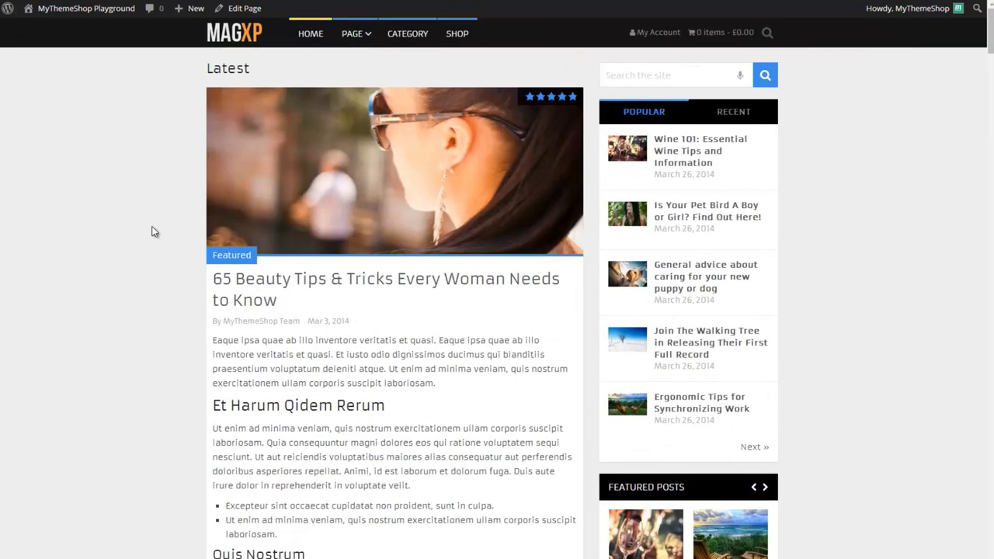